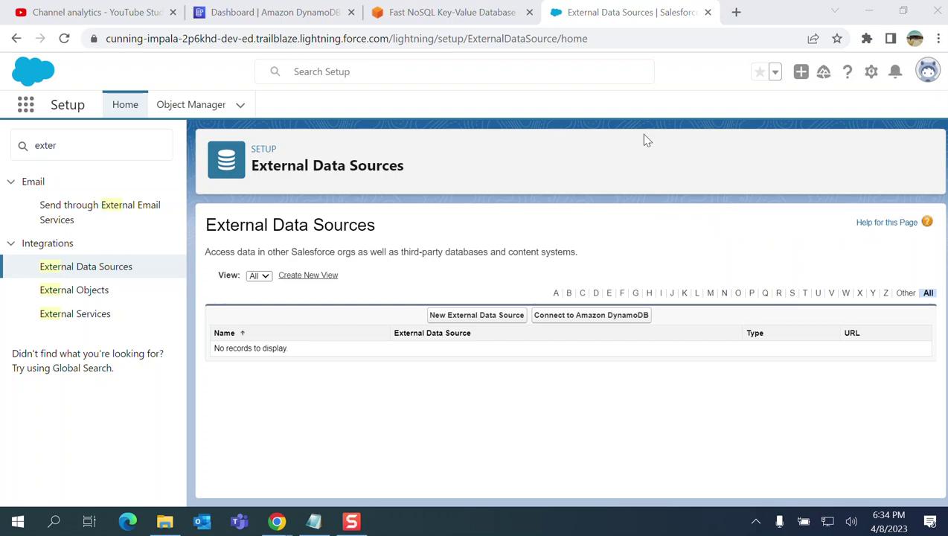
Switch to the Amazon DynamoDB site and start a new table named SALESFORCEDATA
left_click(466, 12)
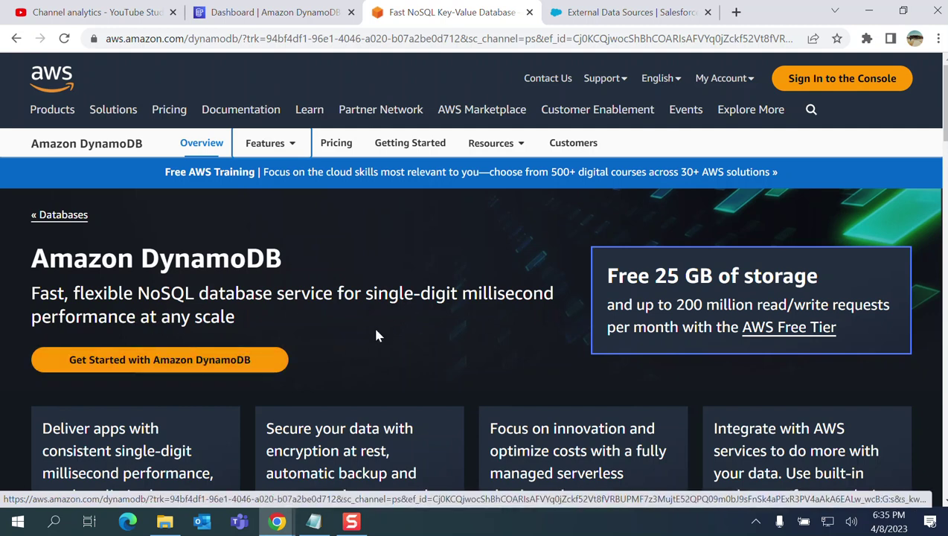
left_click(184, 369)
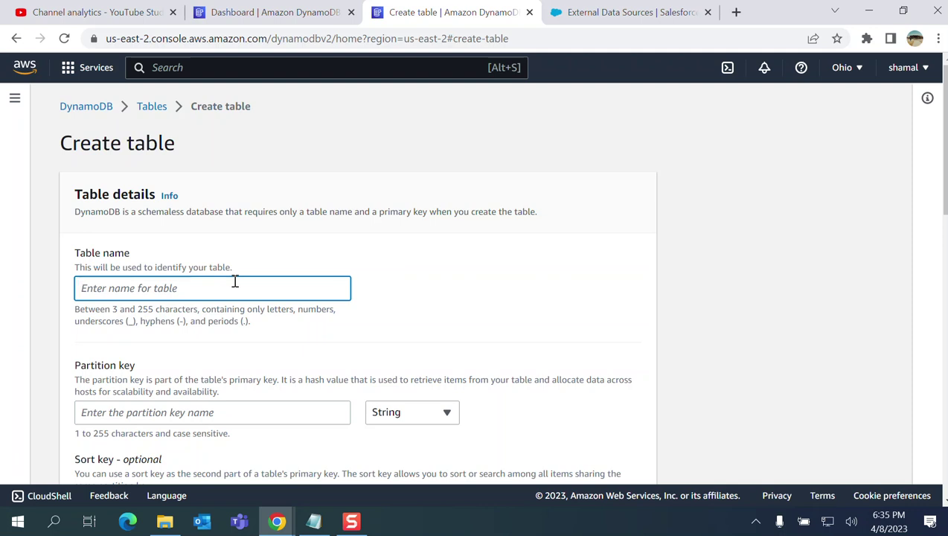
type("SAL")
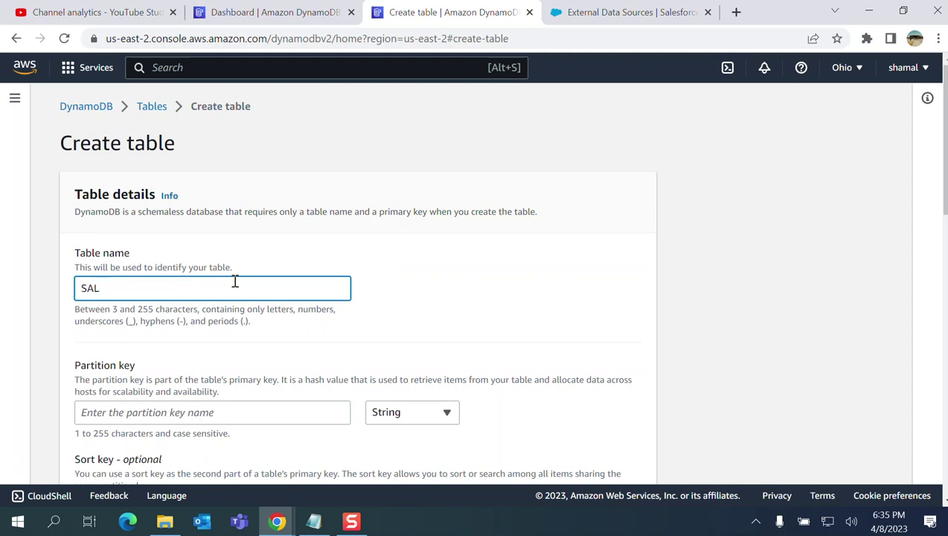
type("ESFORCEDATA")
scroll(271, 311, "down", 3)
scroll(277, 316, "up", 2)
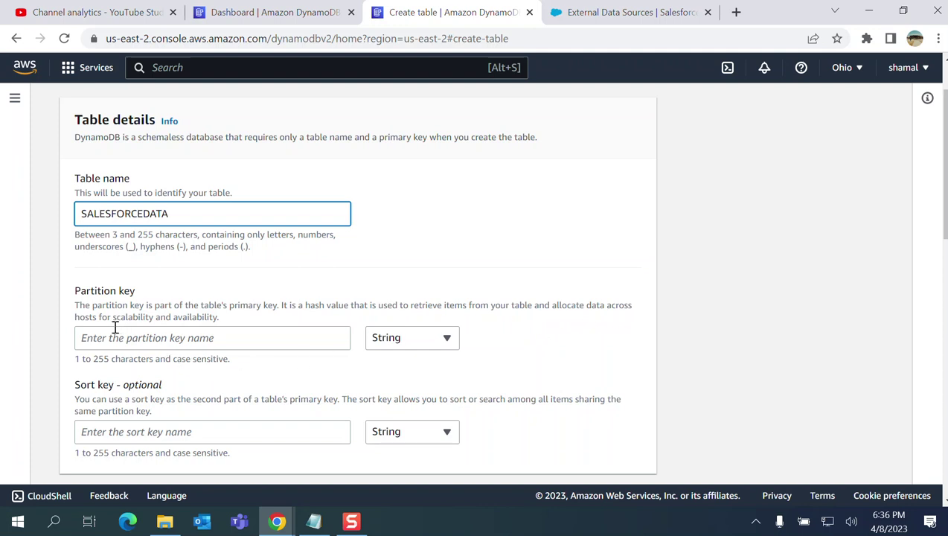
Set the table's partition key to mykey, keeping the String type and leaving the sort key empty
left_click(181, 336)
type("my")
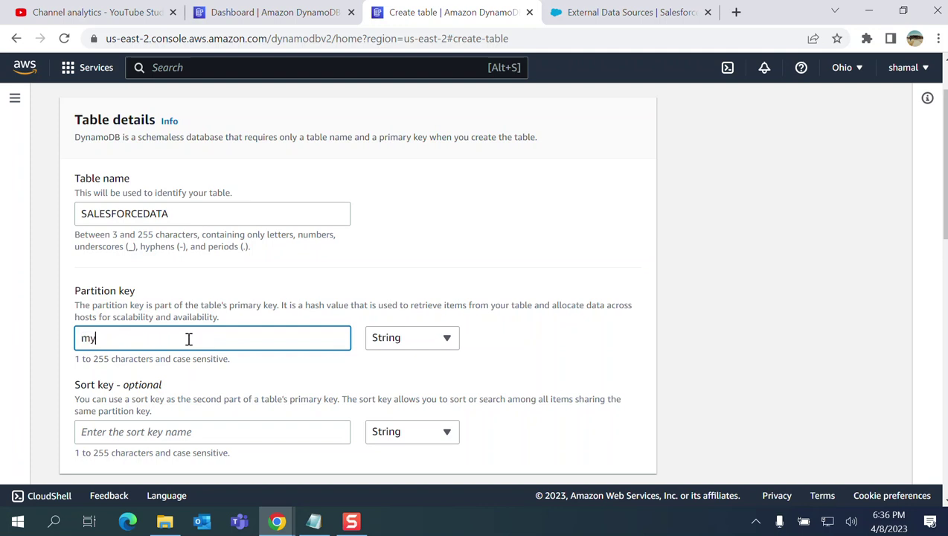
type("key")
left_click(437, 339)
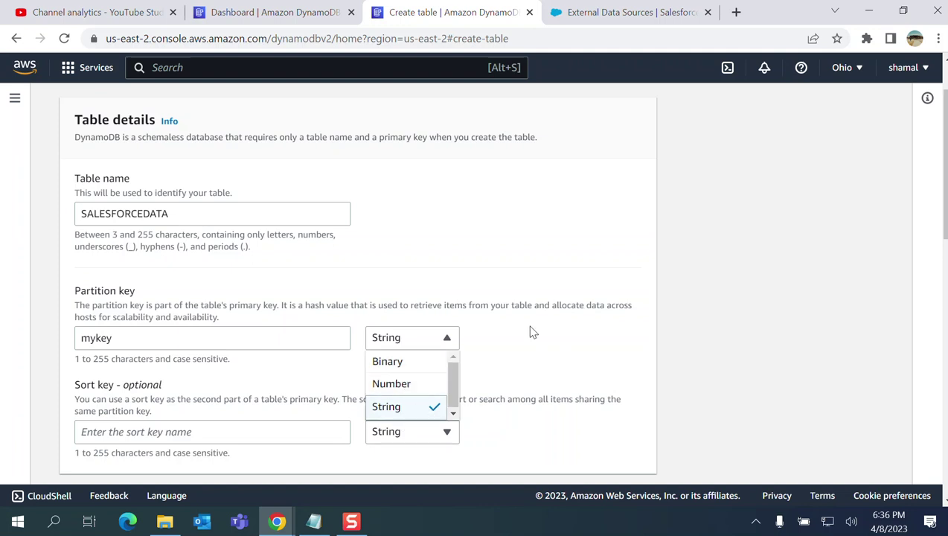
left_click(519, 243)
scroll(497, 321, "down", 1)
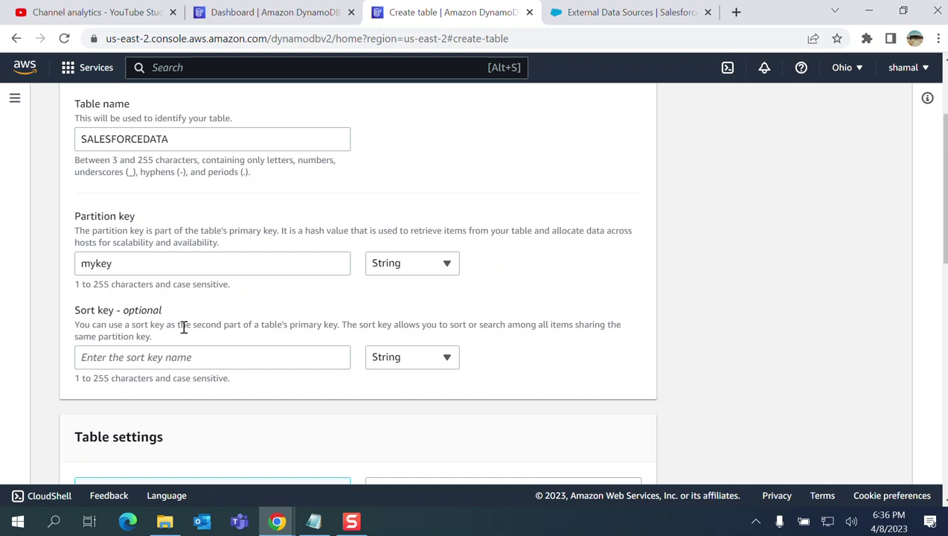
left_click(402, 362)
left_click(526, 302)
Review the default table settings and create the table with them, without adding tags
scroll(561, 233, "down", 3)
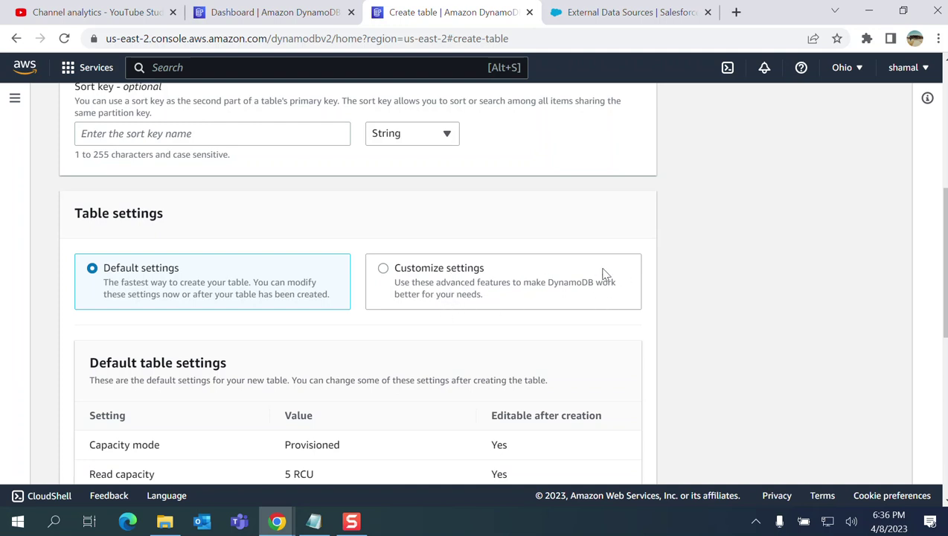
scroll(609, 259, "down", 2)
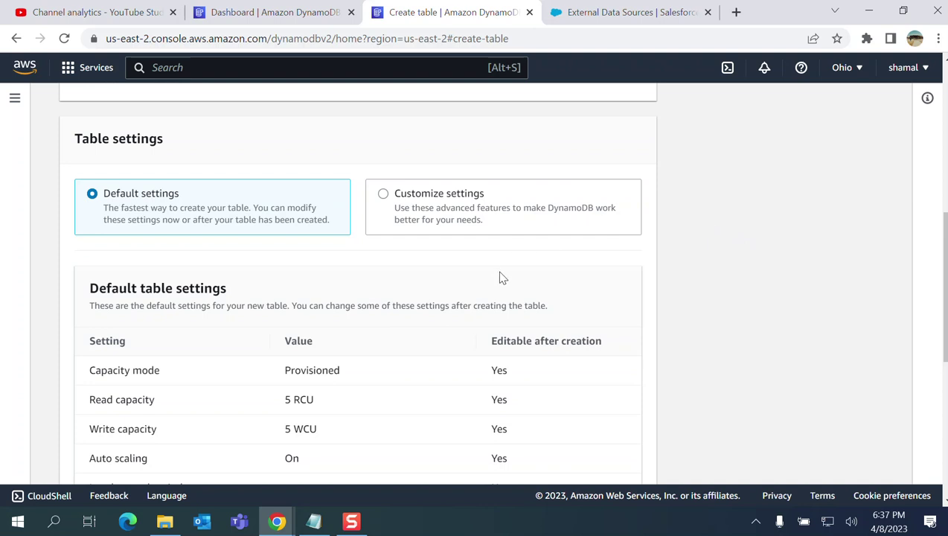
scroll(631, 205, "down", 1)
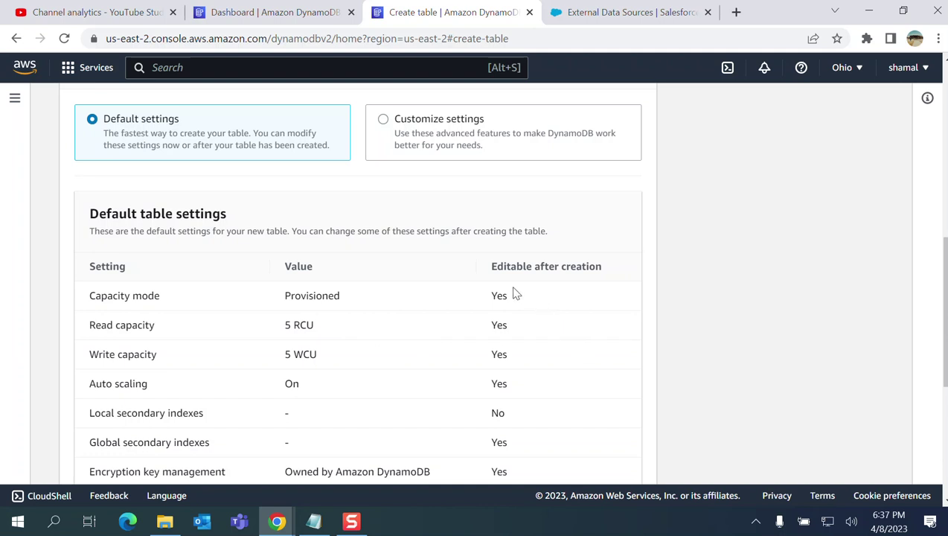
scroll(323, 301, "down", 1)
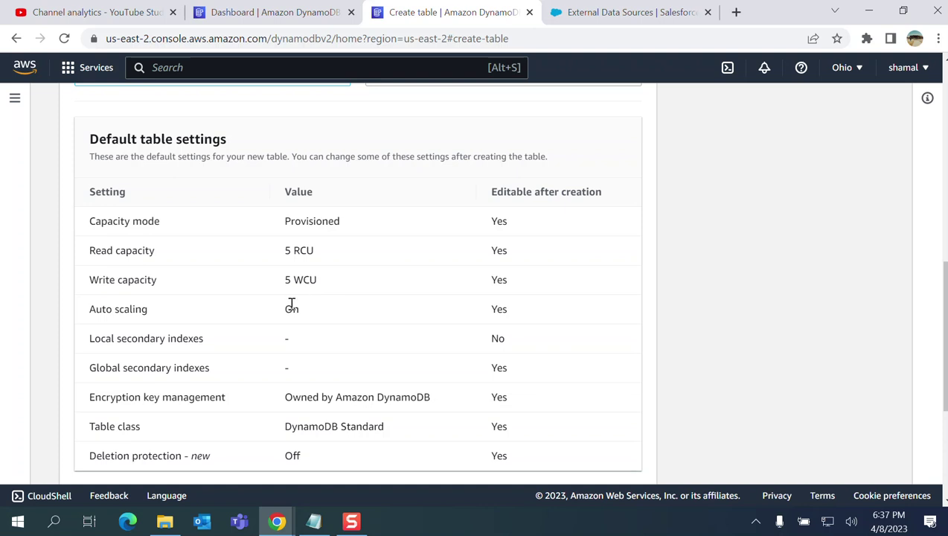
scroll(328, 270, "down", 2)
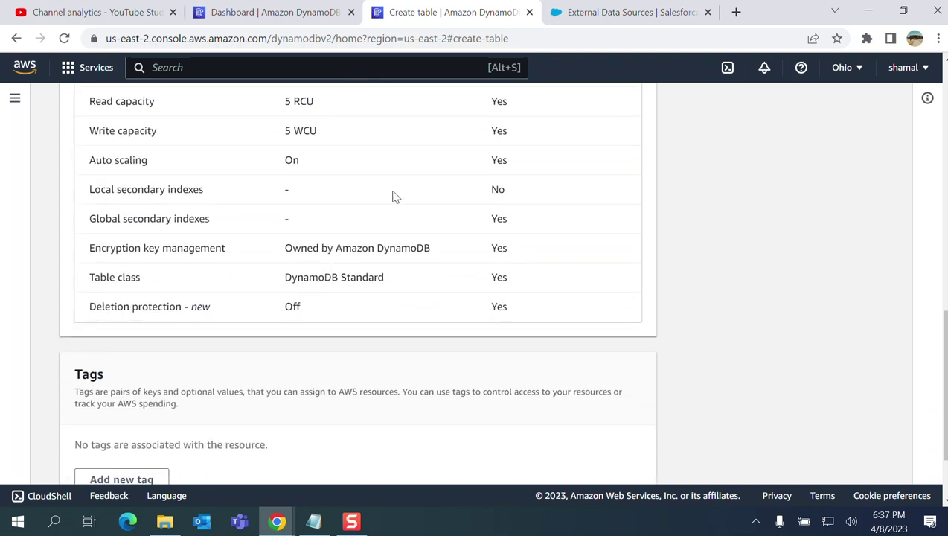
scroll(390, 199, "down", 2)
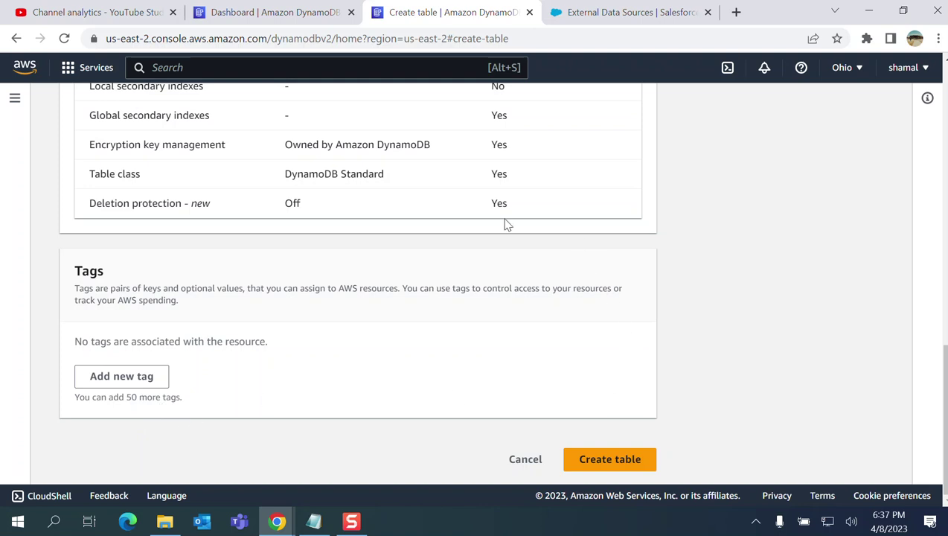
left_click(612, 466)
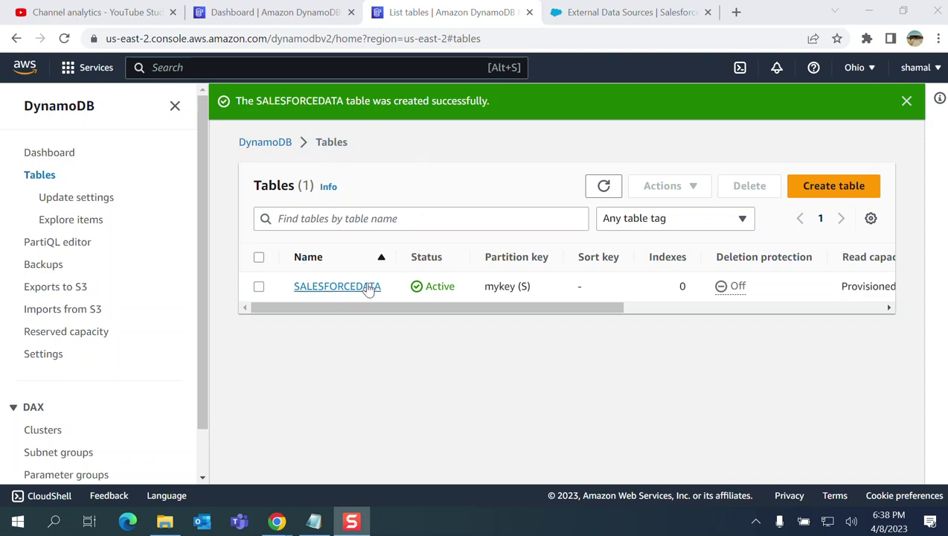
Open the SALESFORCEDATA table and examine its overview details and available settings categories
left_click(348, 287)
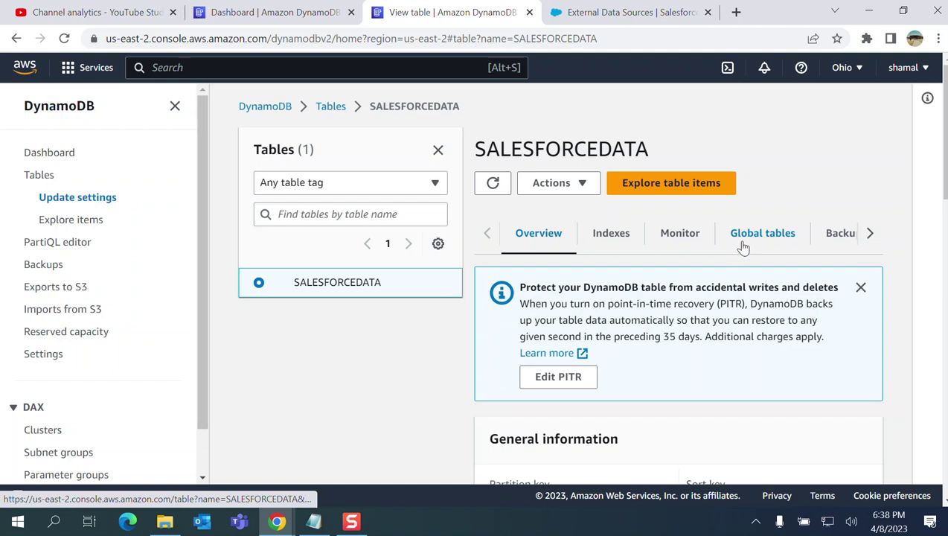
left_click(871, 235)
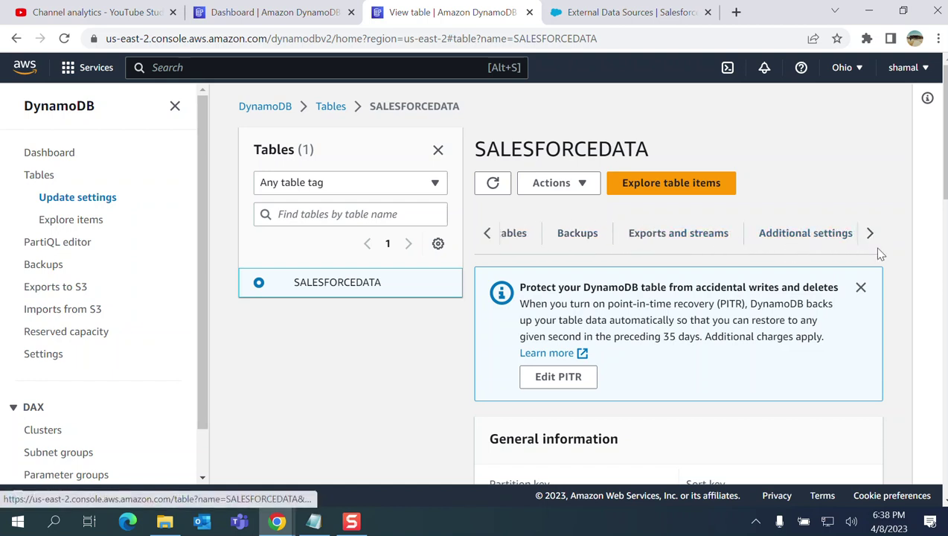
scroll(857, 301, "down", 3)
scroll(855, 309, "down", 4)
scroll(555, 227, "down", 3)
scroll(555, 235, "down", 3)
scroll(670, 216, "down", 1)
scroll(905, 266, "up", 12)
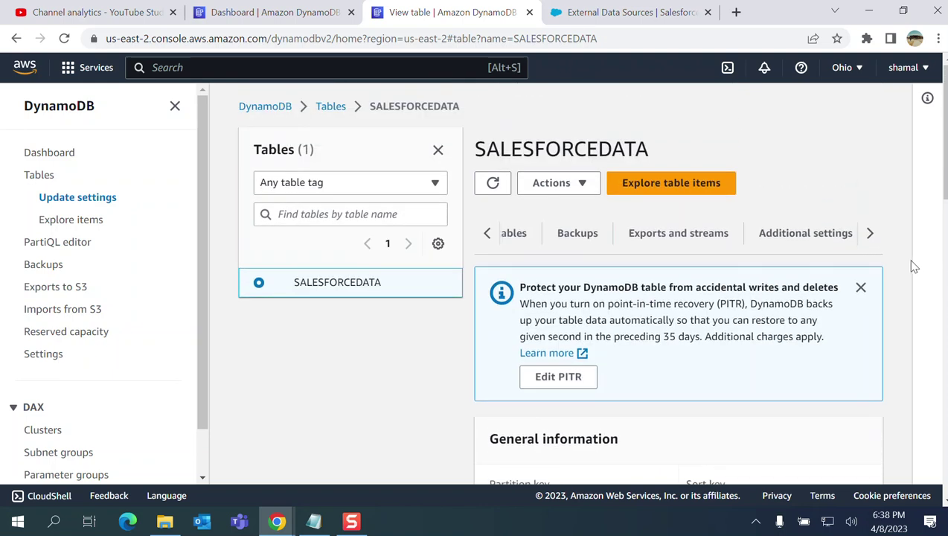
Explore the SALESFORCEDATA table's items and start creating a new item
left_click(672, 192)
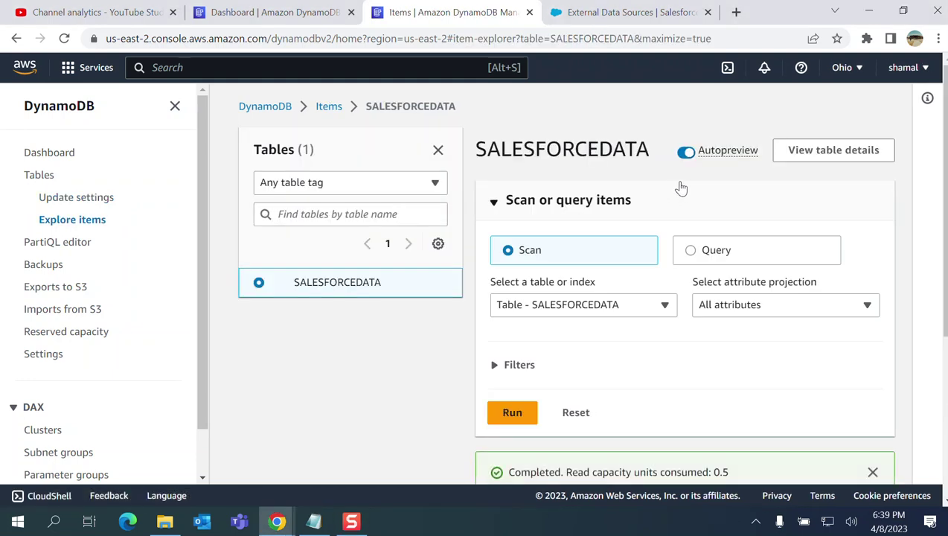
scroll(762, 193, "down", 4)
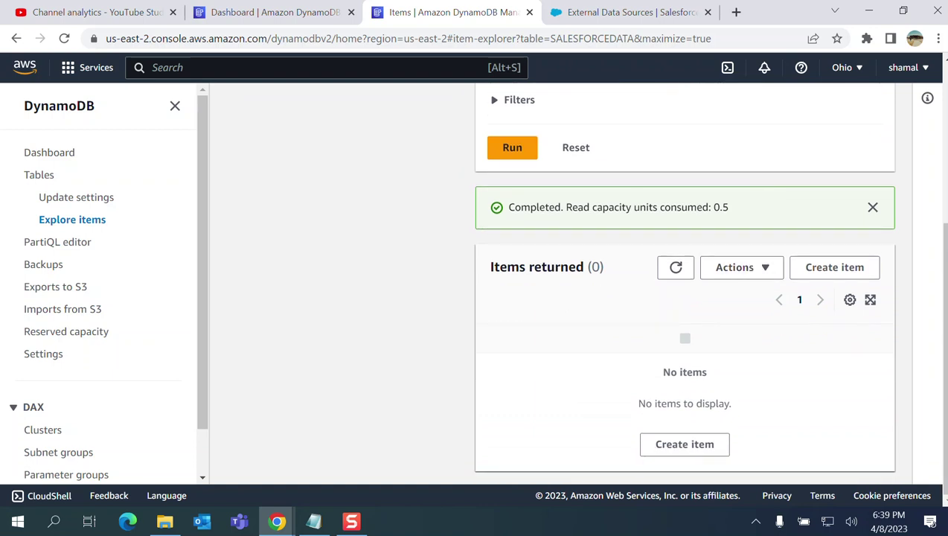
scroll(575, 262, "up", 1)
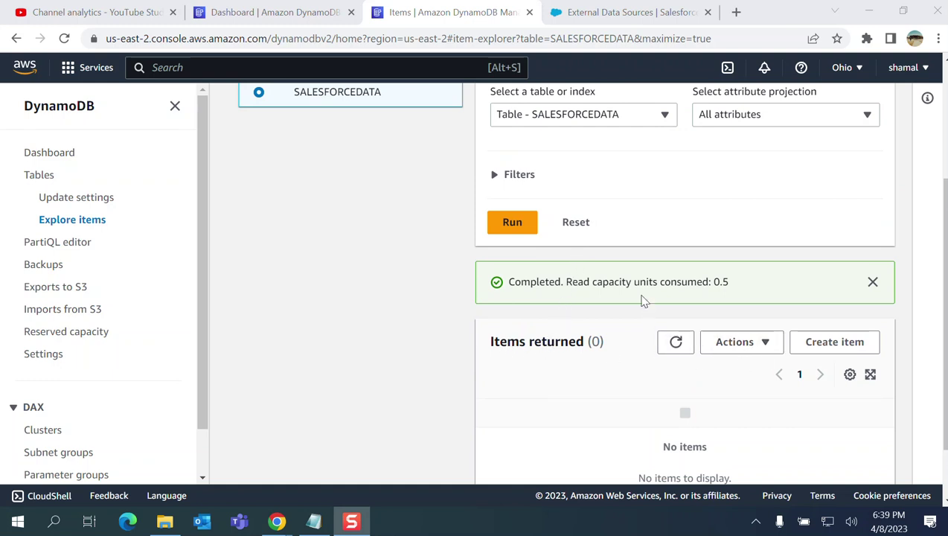
scroll(596, 220, "down", 1)
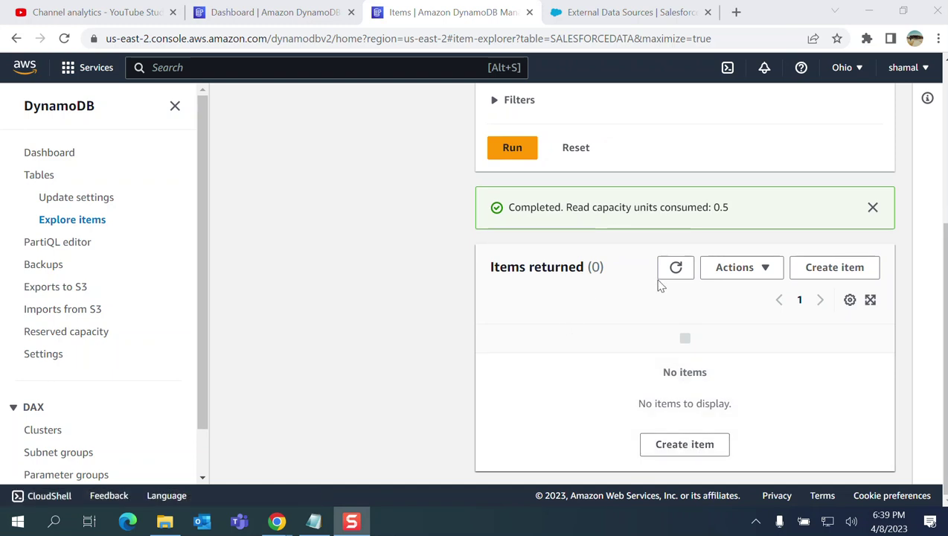
left_click(685, 445)
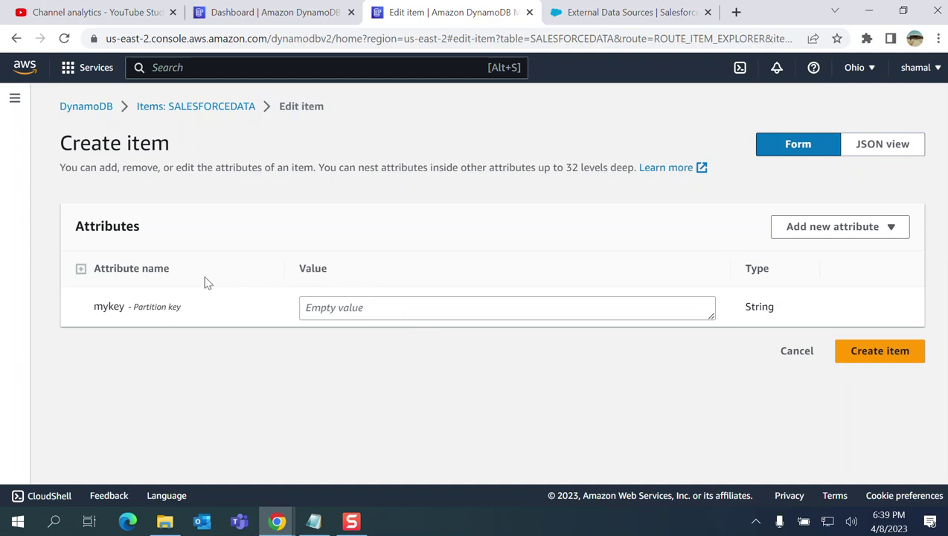
Set the item's mykey value to mykey1, create the item and check it among the returned items
left_click(360, 307)
type("mekey")
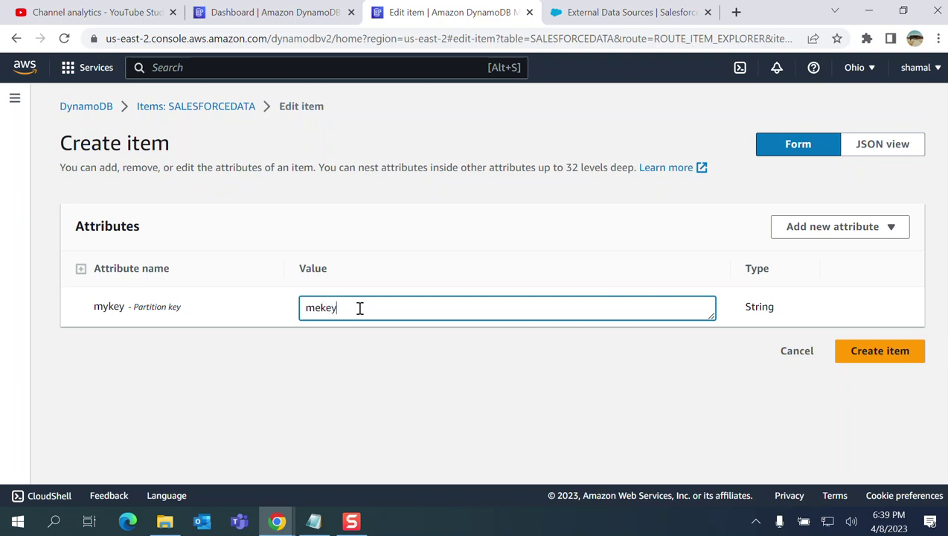
key("BackSpace")
key("BackSpace")
key("BackSpace")
key("BackSpace")
type("m")
left_click_drag(874, 338, 879, 358)
left_click(879, 359)
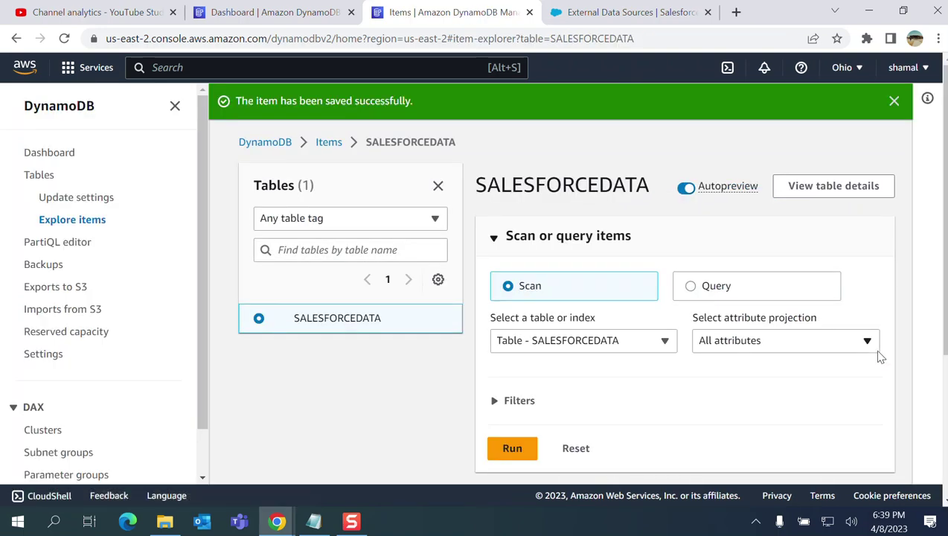
scroll(794, 285, "down", 3)
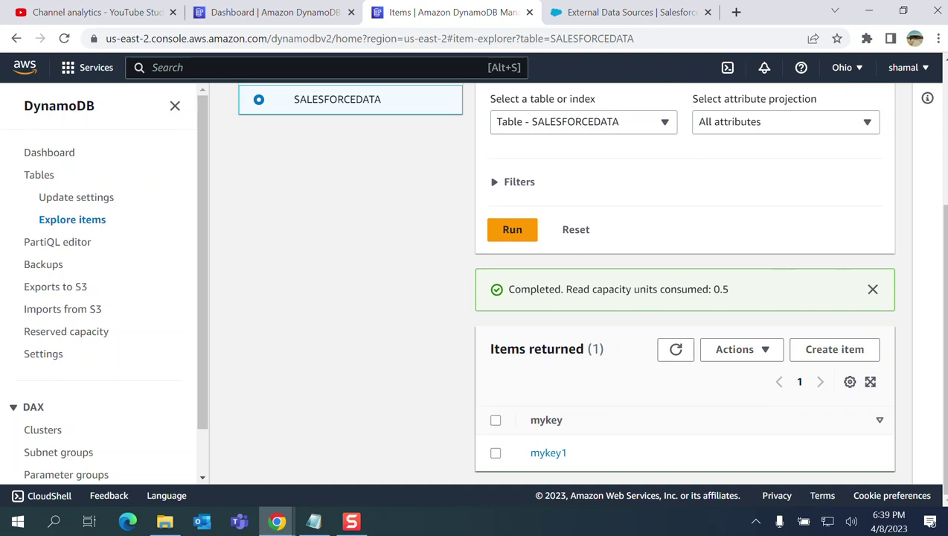
scroll(475, 243, "up", 3)
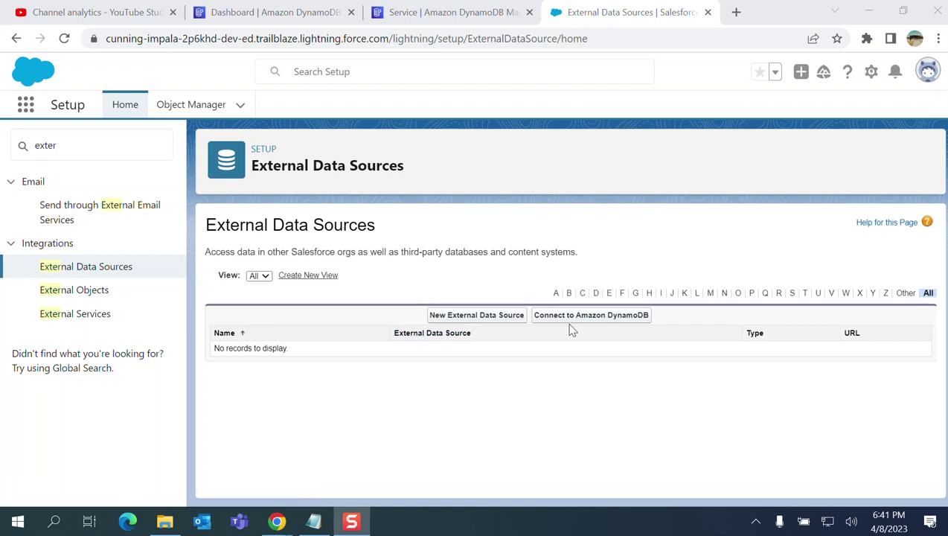
In Salesforce, start connecting to Amazon DynamoDB and accept the default external data source name and 120-second timeout
left_click(599, 324)
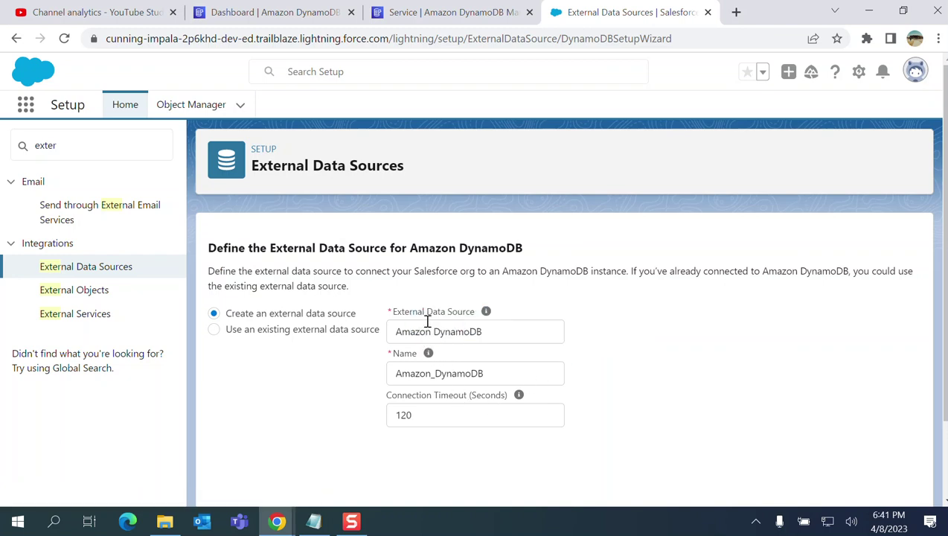
left_click(521, 331)
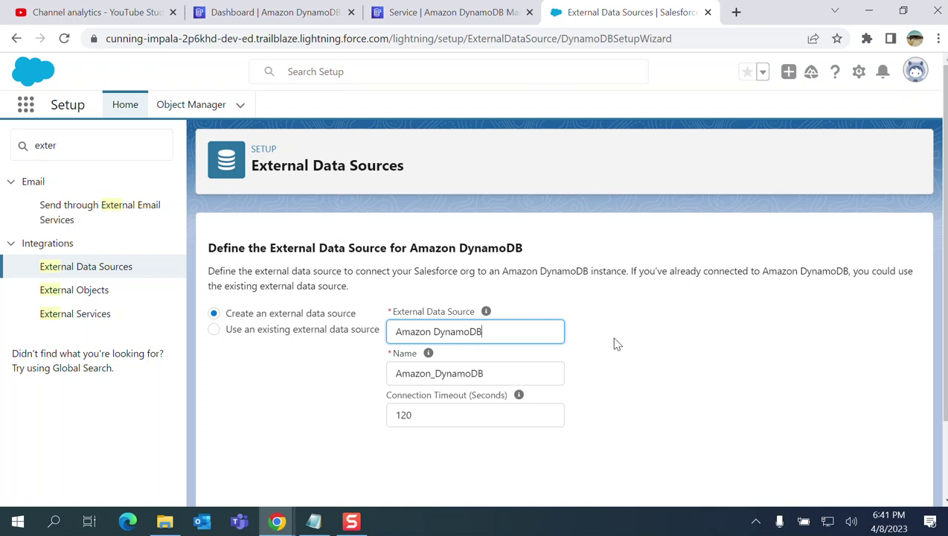
scroll(618, 332, "down", 2)
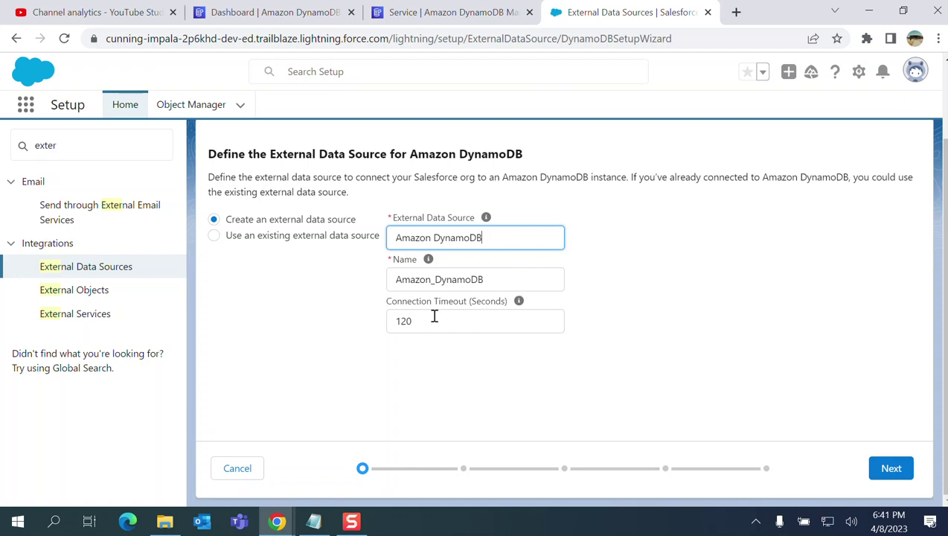
left_click(891, 469)
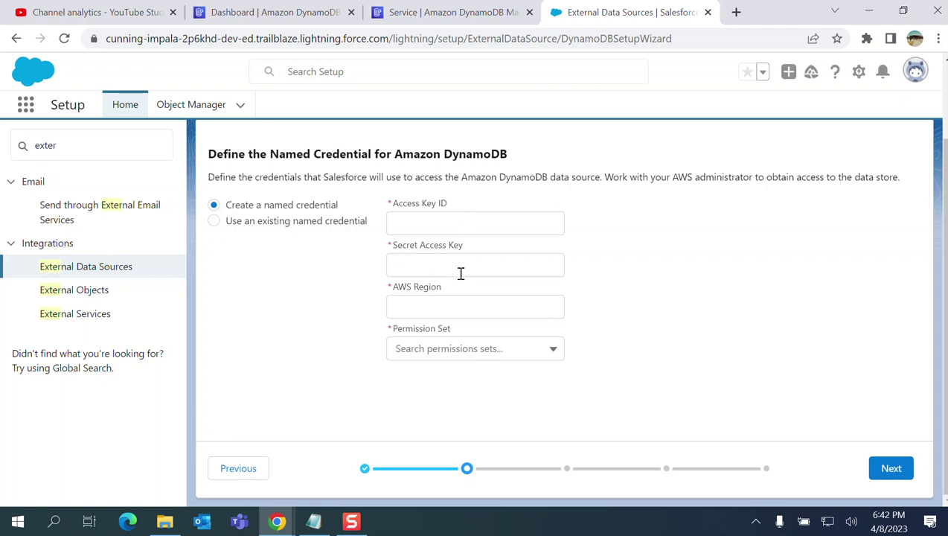
Copy the access key from the AWS IAM page into the Access Key ID field of the Salesforce named credential
left_click(497, 347)
left_click(689, 259)
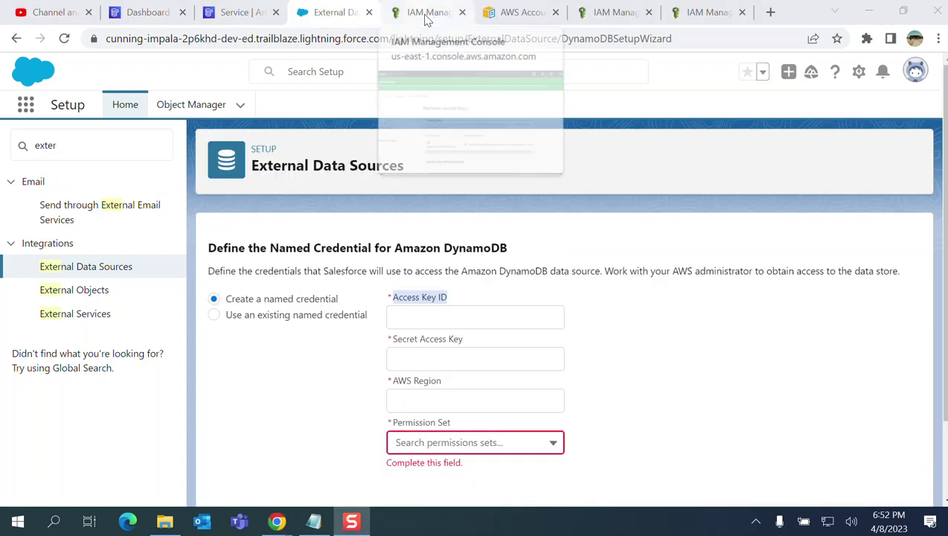
left_click(428, 17)
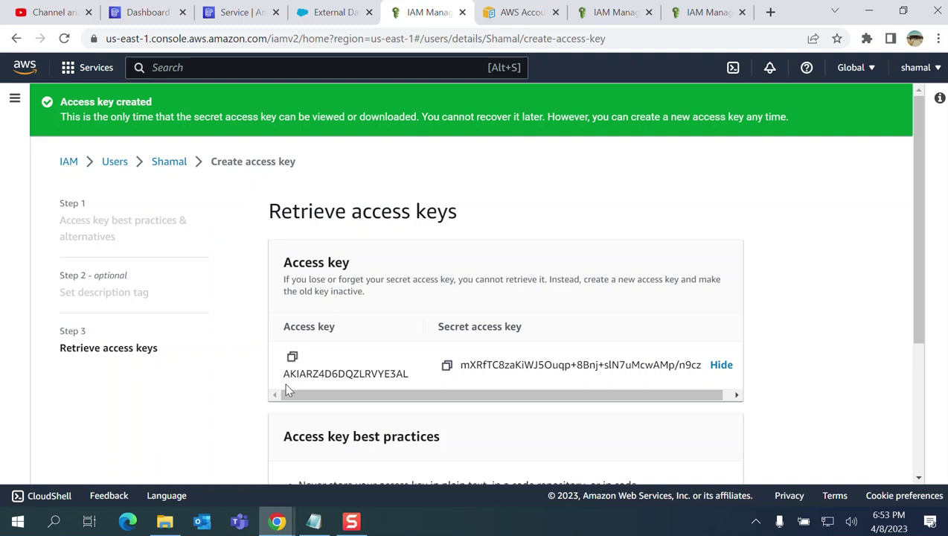
left_click(292, 357)
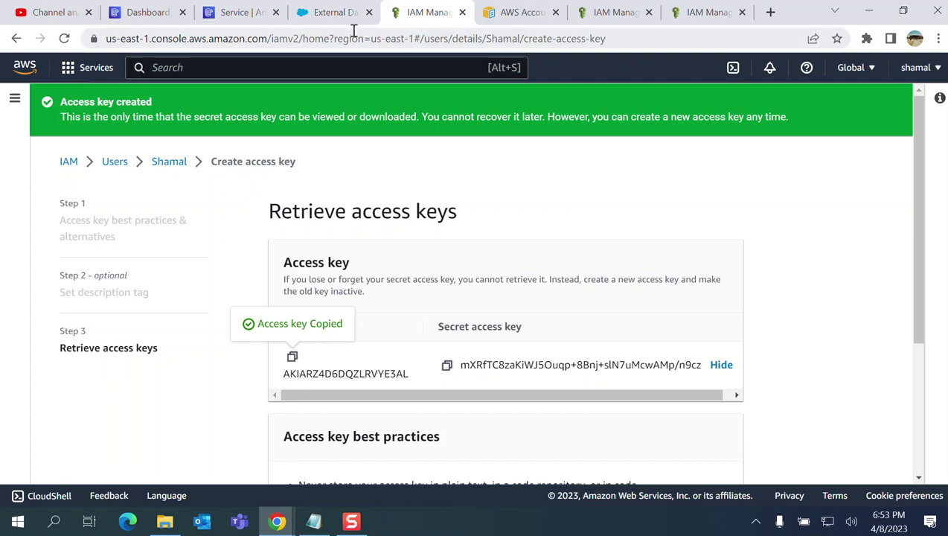
left_click(334, 16)
left_click(428, 315)
key("ctrl+v")
Copy the secret access key from the AWS IAM page into the named credential's Secret Access Key field
left_click(439, 357)
left_click(428, 14)
left_click(448, 366)
left_click(331, 13)
key("ctrl+v")
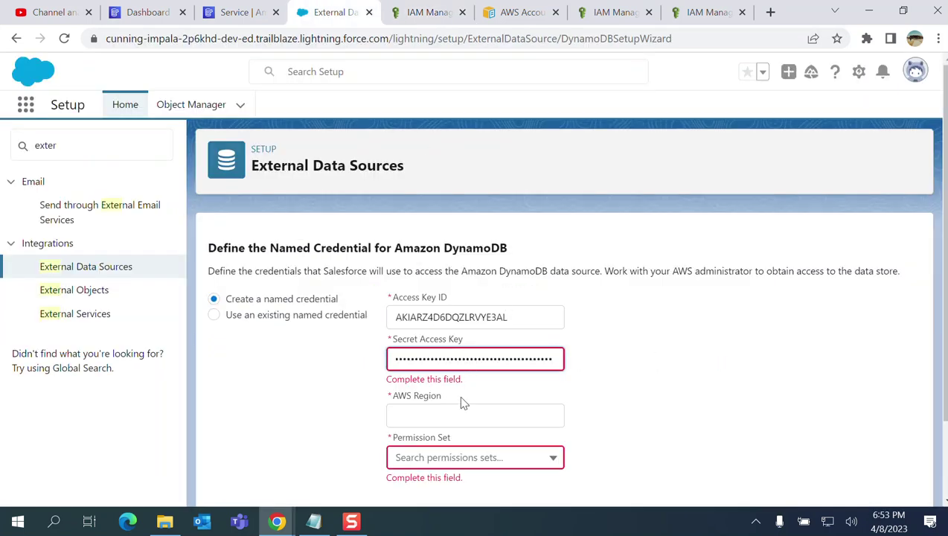
left_click(459, 411)
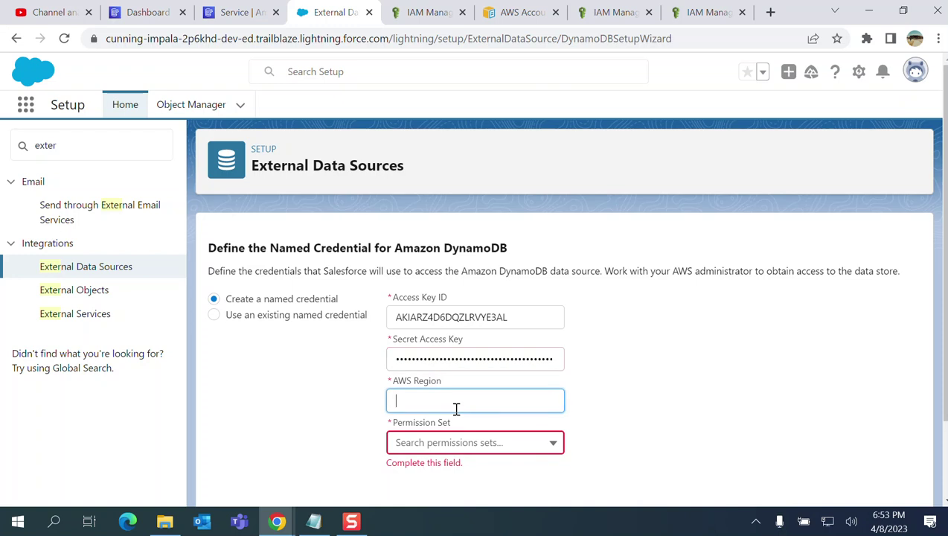
Look up the AWS region code for US East (N. Virginia) in the AWS console's list of regions
left_click(418, 15)
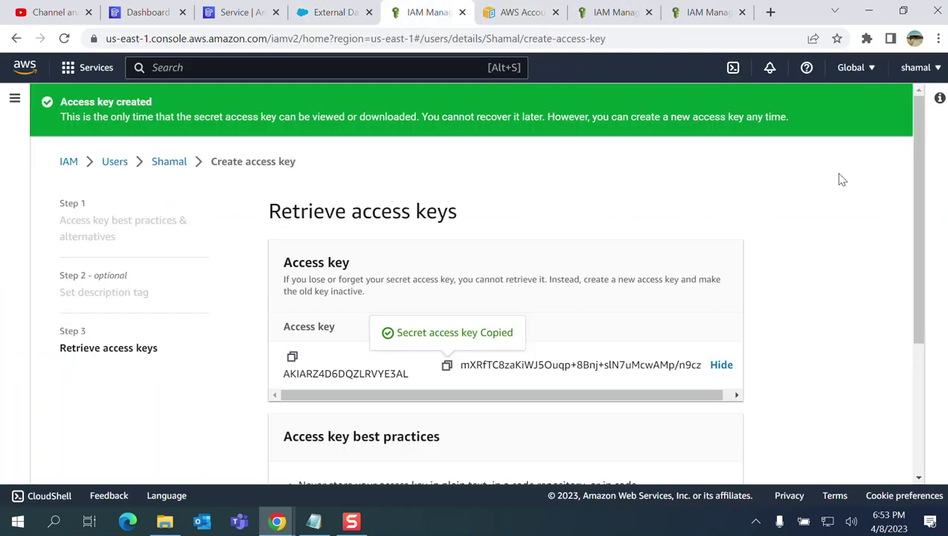
left_click(866, 71)
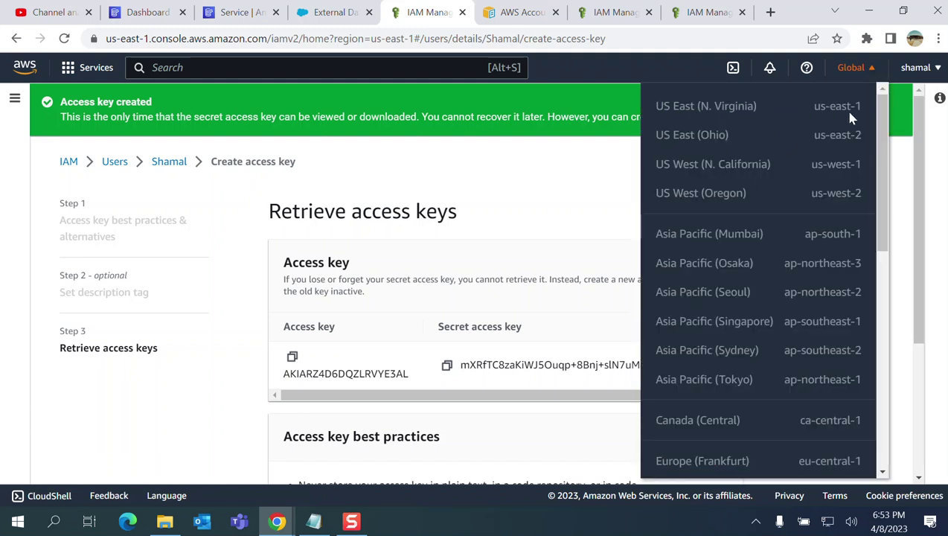
left_click(592, 174)
left_click(322, 12)
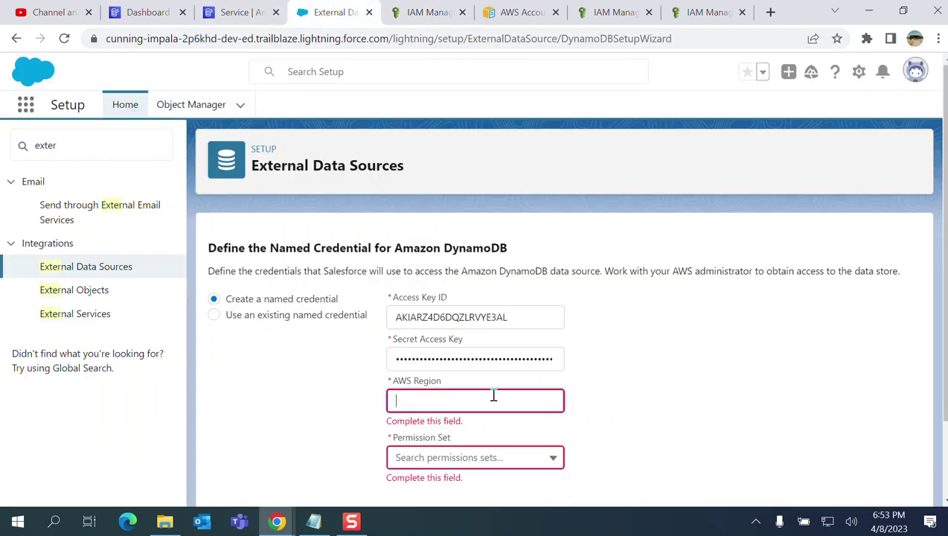
left_click(422, 13)
left_click(852, 68)
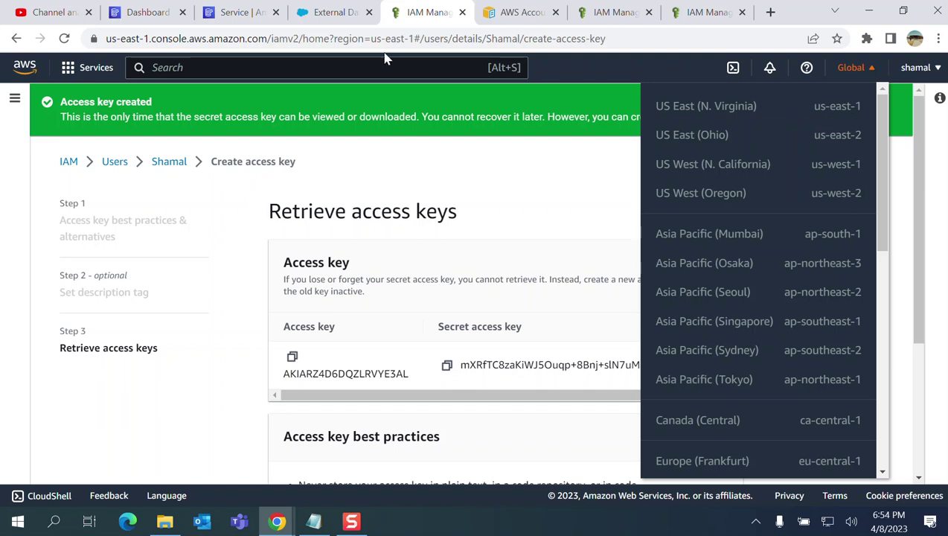
Back in Salesforce, set the named credential's AWS Region to us-east-1
left_click(309, 16)
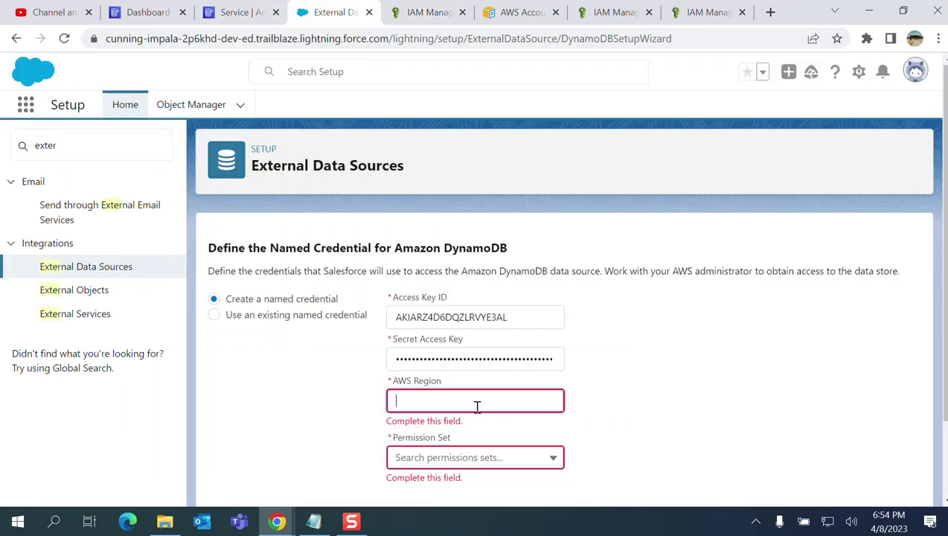
type("us-east-1")
left_click(418, 406)
type("st-1")
Choose the FieldServiceMobileStandardPer... permission set for the named credential and continue to the DynamoDB table selection
left_click(546, 442)
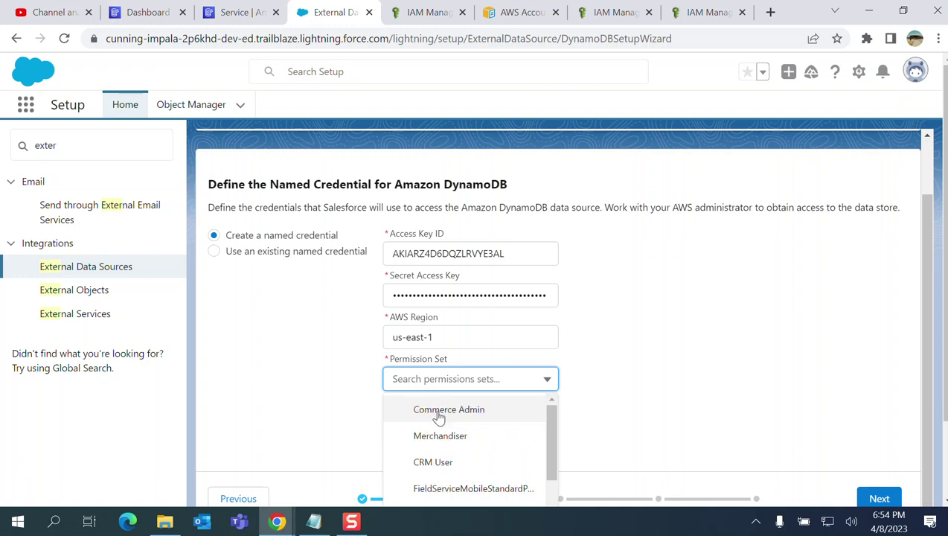
left_click(435, 417)
scroll(703, 335, "down", 1)
left_click(460, 356)
left_click(452, 405)
left_click(891, 469)
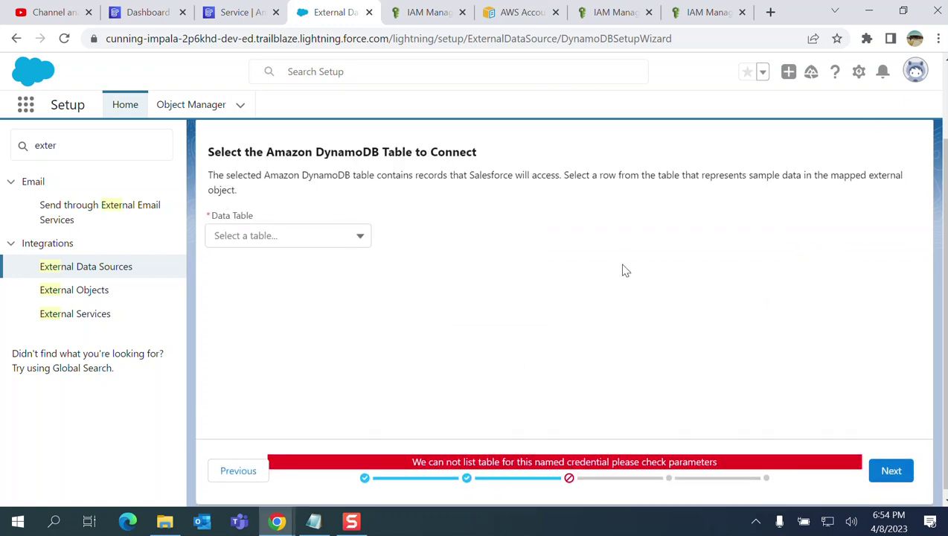
Try to select the DynamoDB data table to connect and return to the named credential definition
scroll(625, 272, "down", 1)
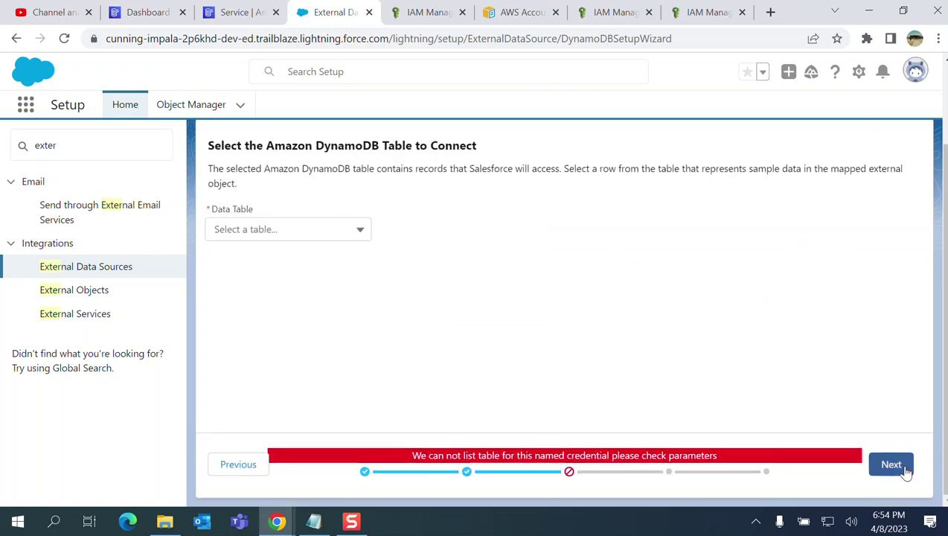
left_click(301, 232)
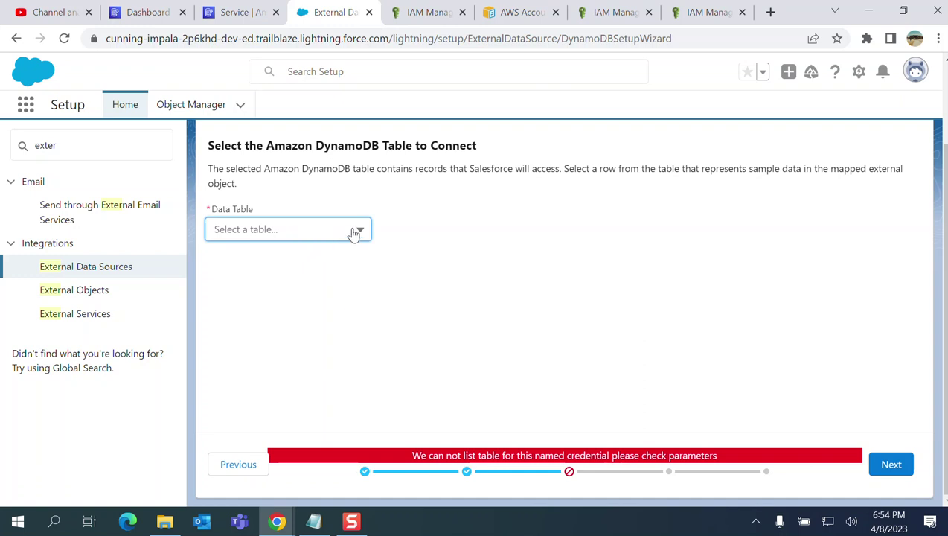
left_click(227, 466)
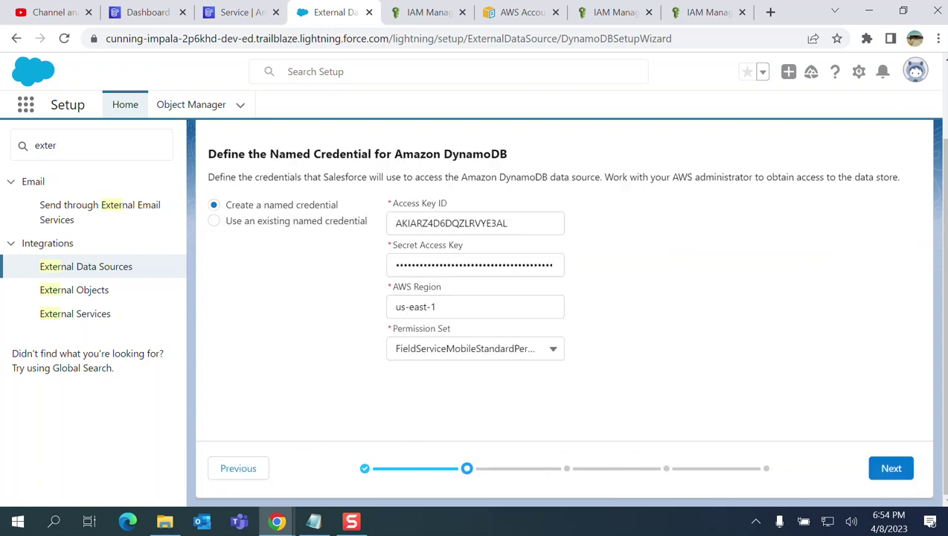